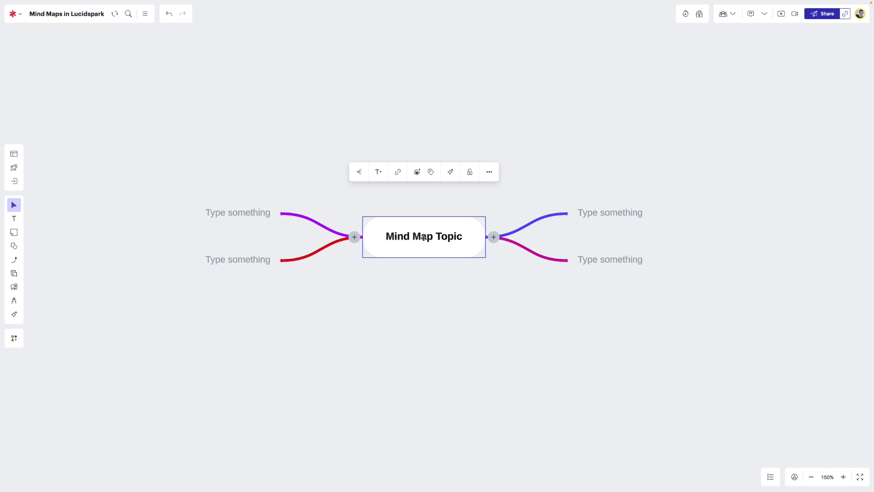
# Rename the central topic 'Main Subject' and the upper-right branch 'Topic'.
pyautogui.click(445, 274)
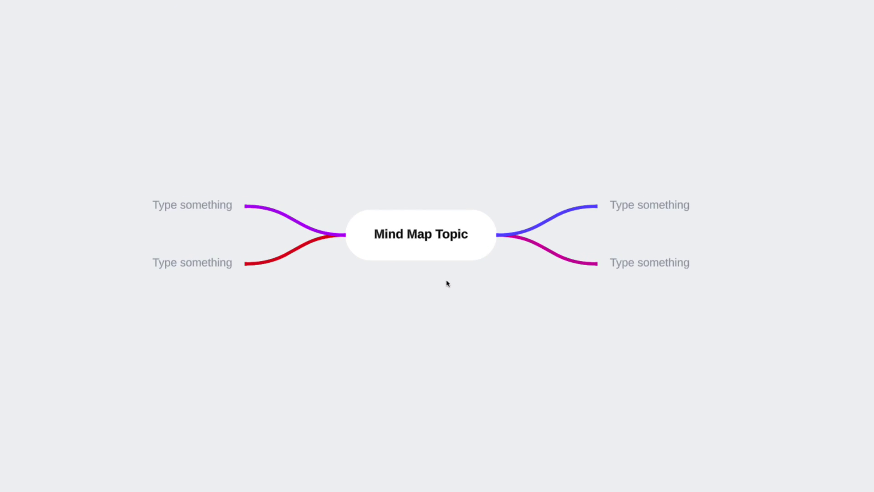
pyautogui.doubleClick(425, 237)
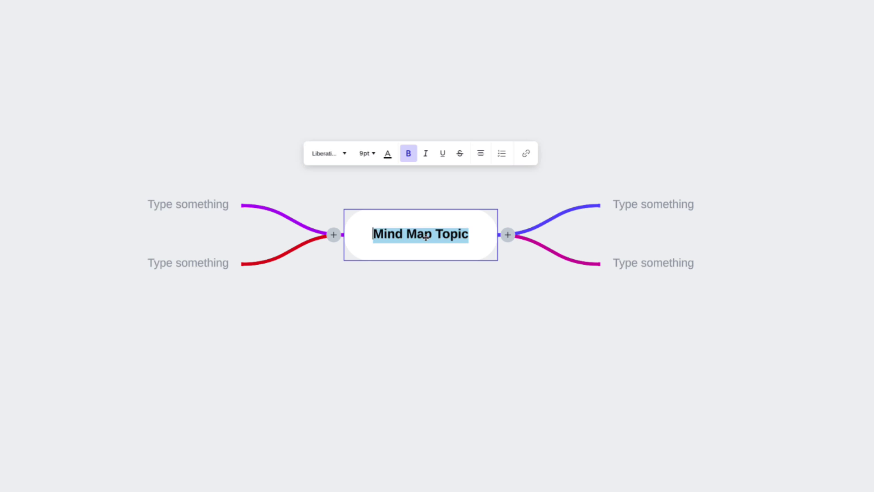
pyautogui.write('Main Subject')
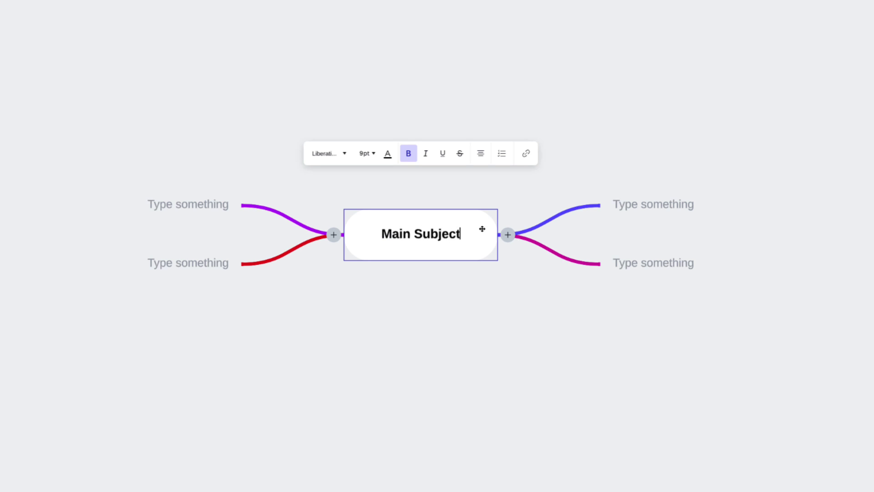
pyautogui.click(626, 204)
pyautogui.write('Top')
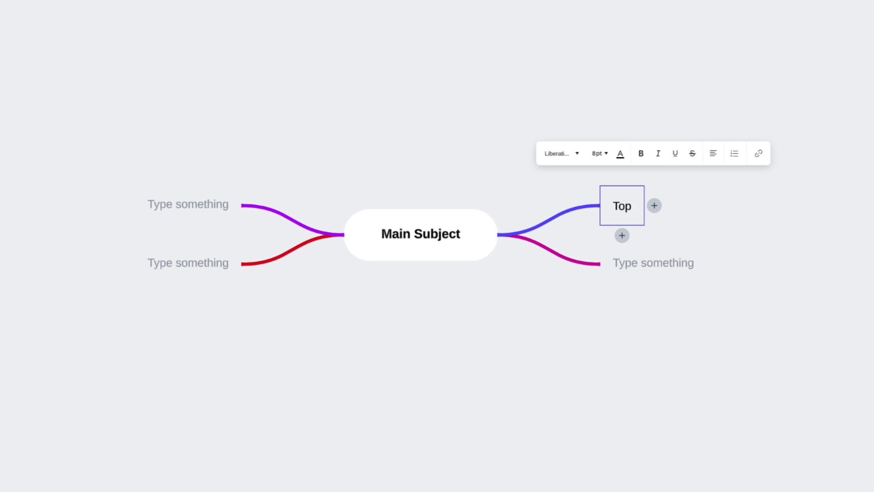
pyautogui.write('ic')
pyautogui.click(655, 183)
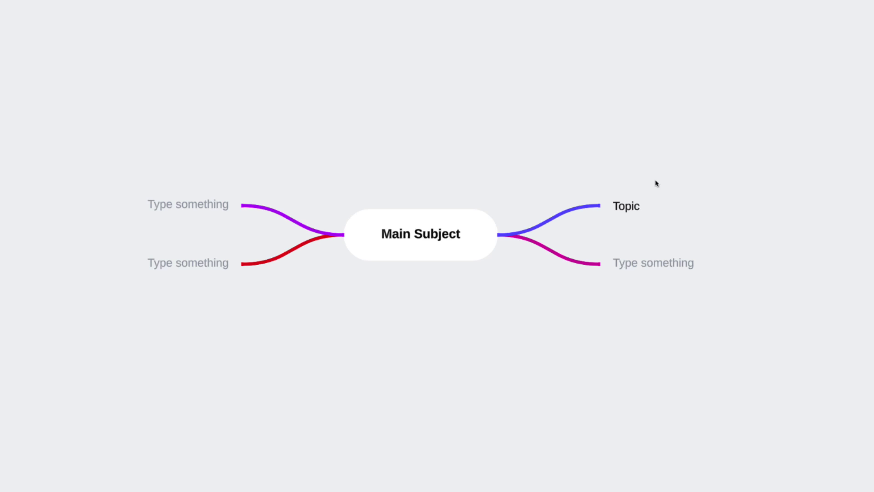
# Add a child node named 'Subtopic' under the Topic branch.
pyautogui.click(642, 204)
pyautogui.click(651, 205)
pyautogui.click(710, 205)
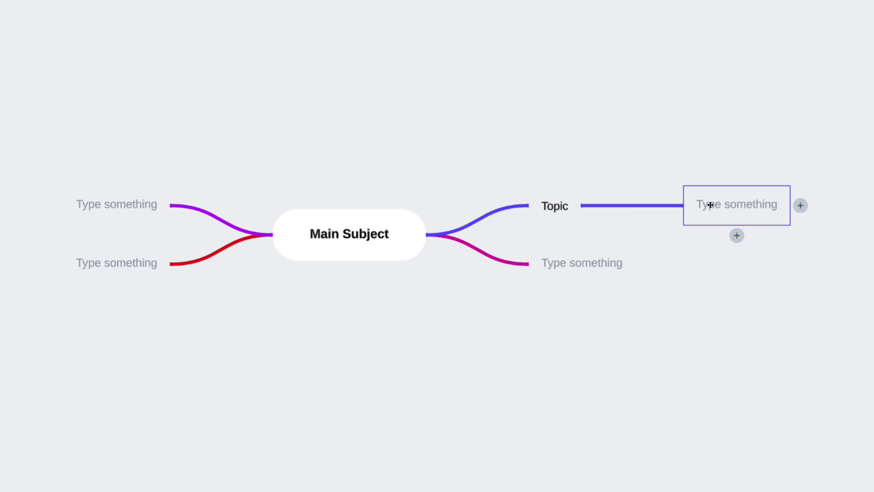
pyautogui.write('Subtopic')
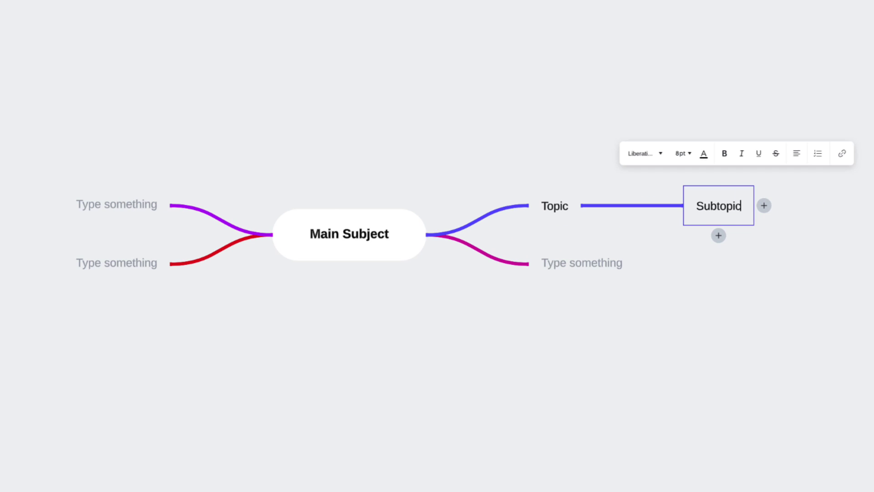
pyautogui.click(671, 356)
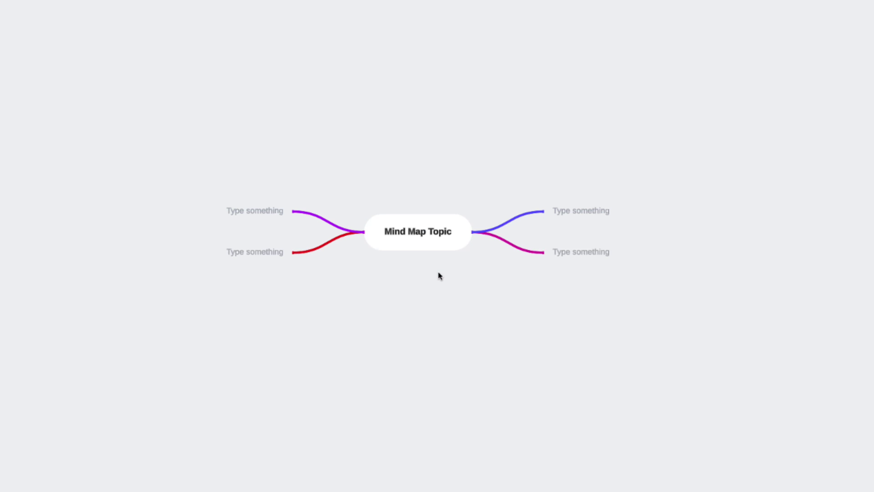
# Change the central Mind Map Topic text to 'Basic Food Groups'.
pyautogui.click(409, 233)
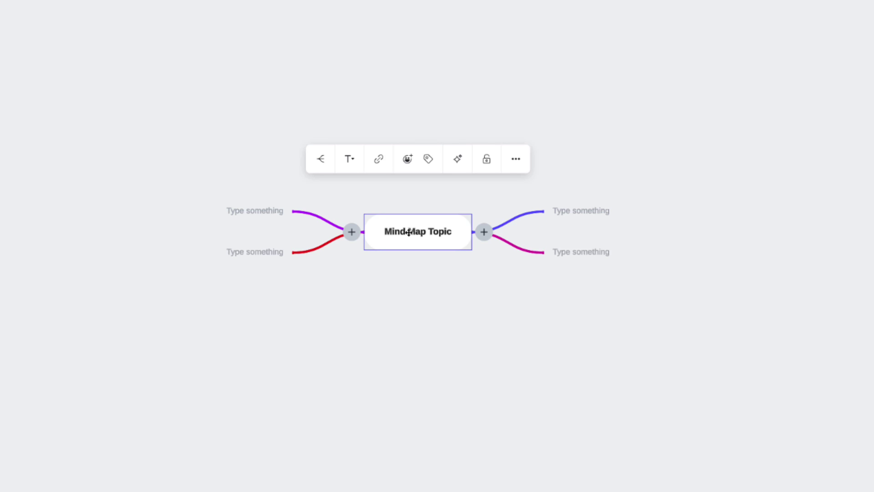
pyautogui.write('Basic F')
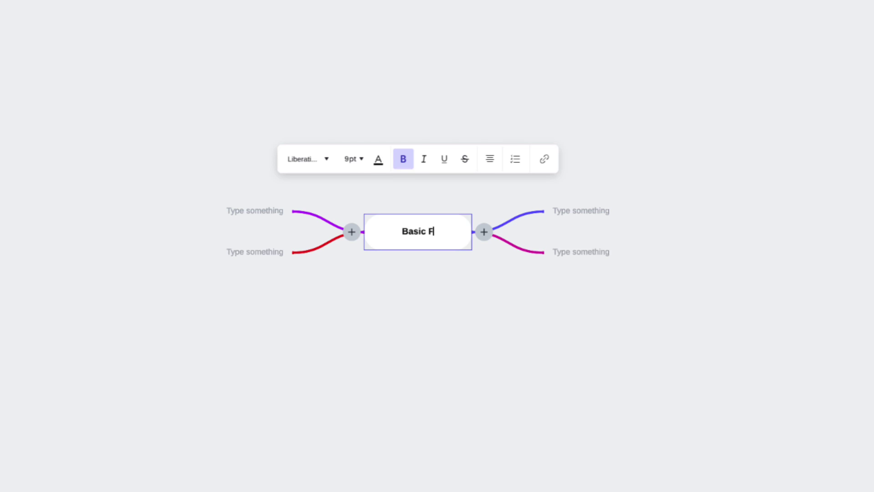
pyautogui.write('ood Groups')
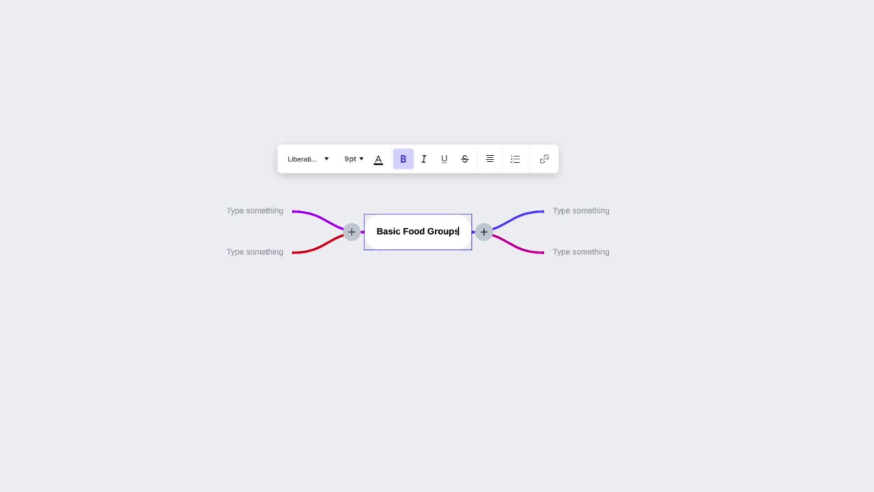
pyautogui.click(423, 260)
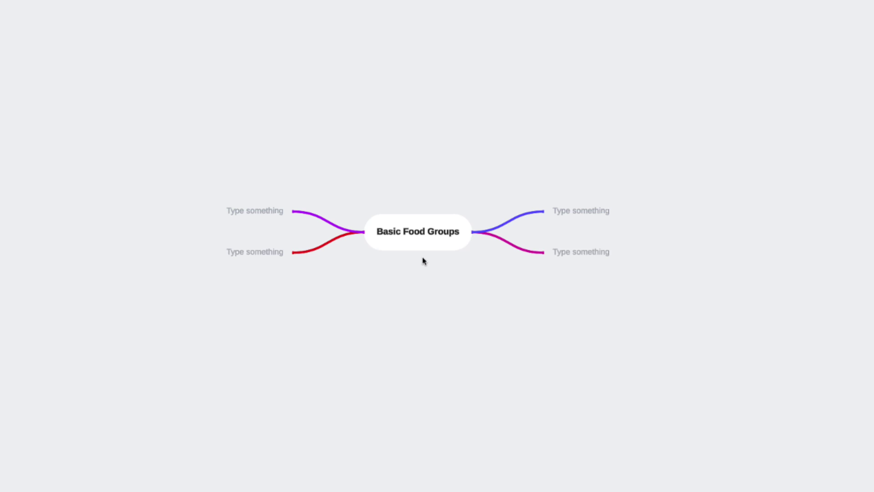
# Label the empty branches Fruits, Vegetables, Grains and Proteins, left side first, then right.
pyautogui.click(270, 208)
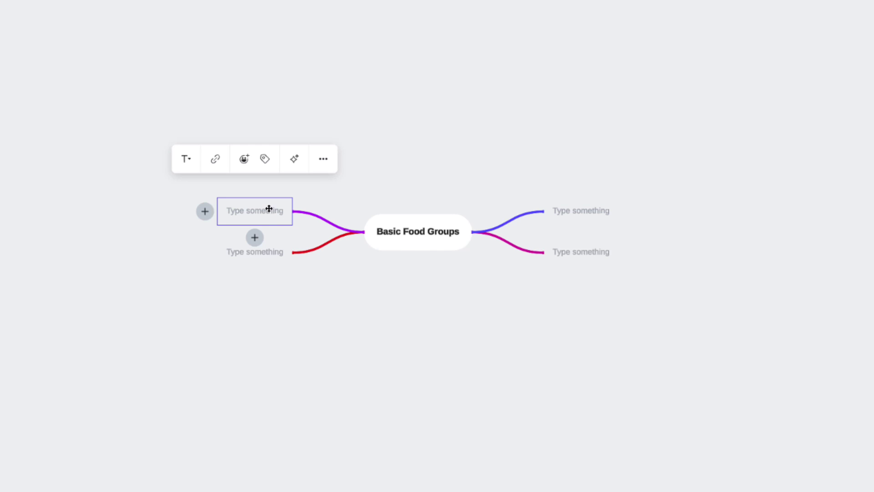
pyautogui.write('Fruits')
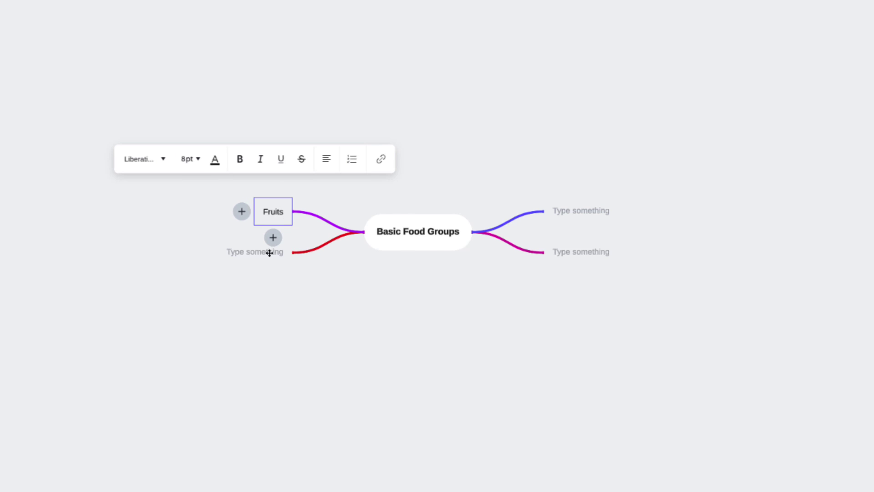
pyautogui.click(269, 254)
pyautogui.write('Vegetables')
pyautogui.click(570, 208)
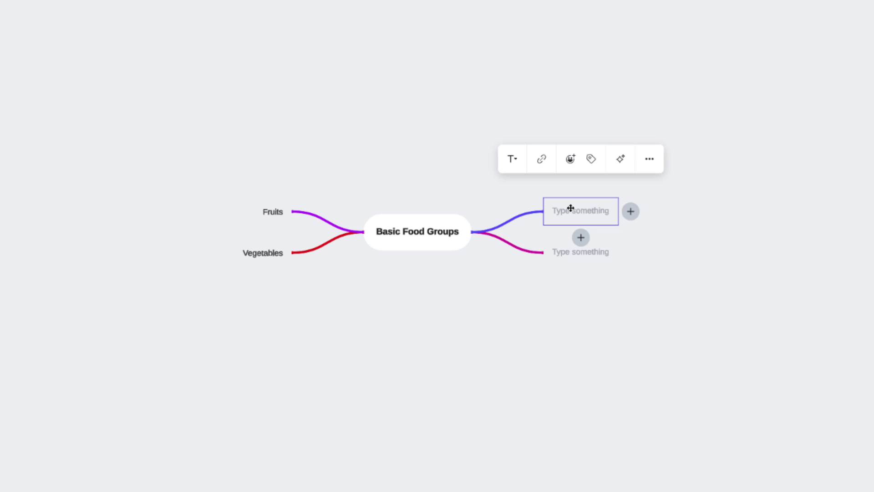
pyautogui.write('Grains')
pyautogui.click(580, 252)
pyautogui.write('Pro')
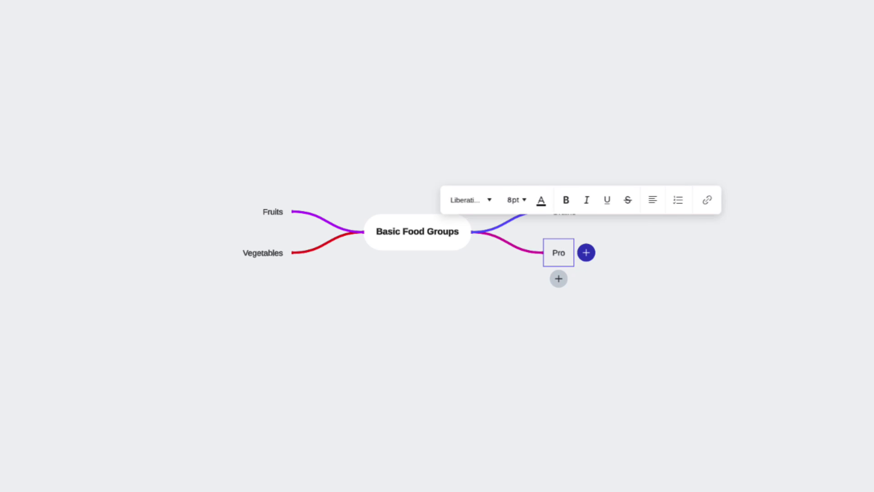
pyautogui.write('teins')
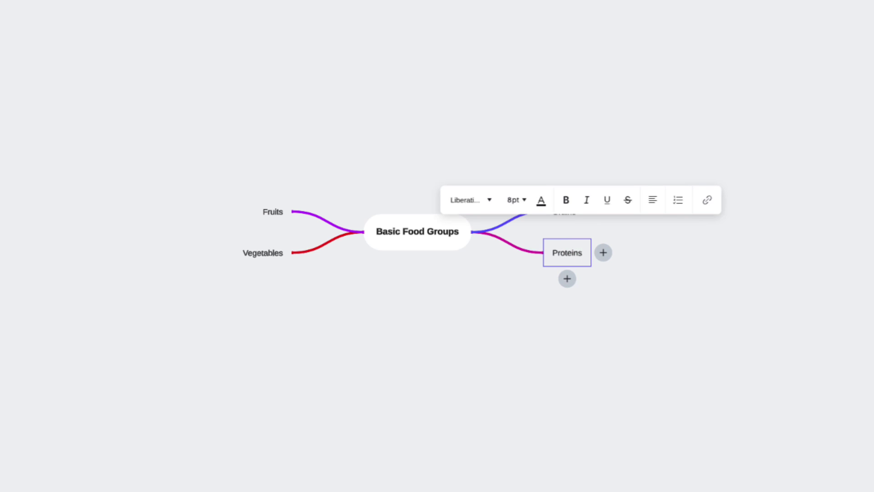
pyautogui.click(593, 278)
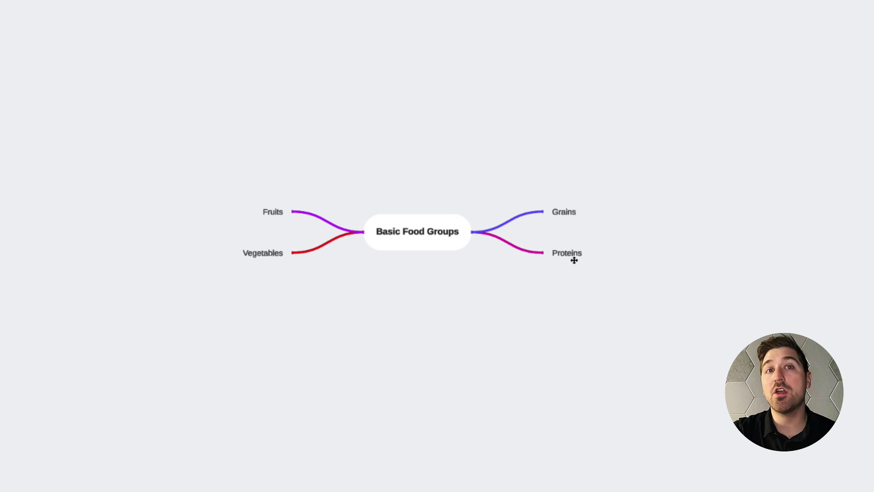
pyautogui.click(574, 261)
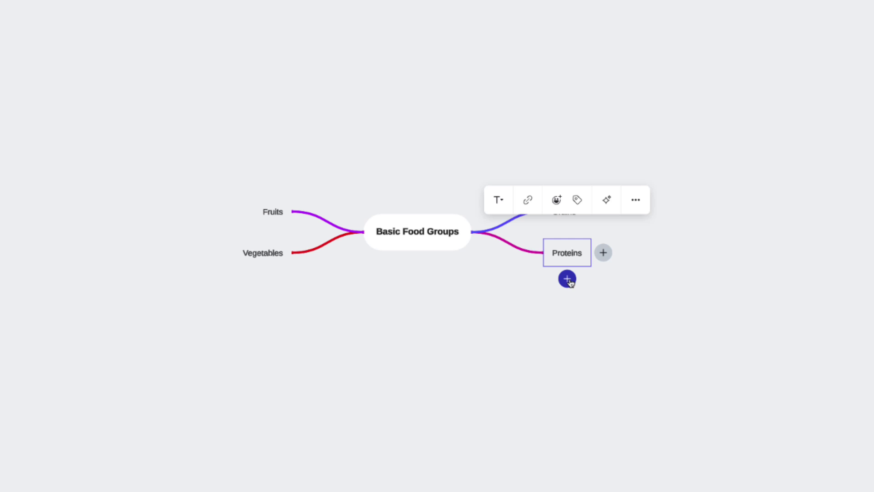
pyautogui.click(567, 279)
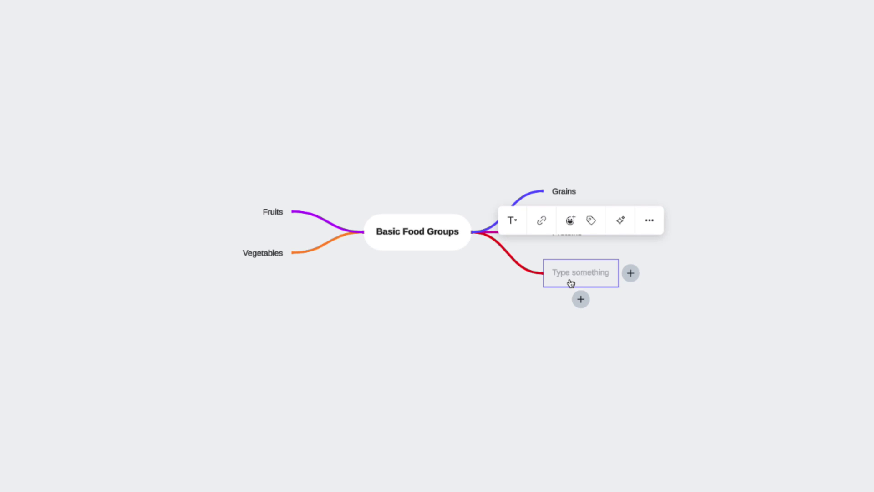
pyautogui.write('Dairy')
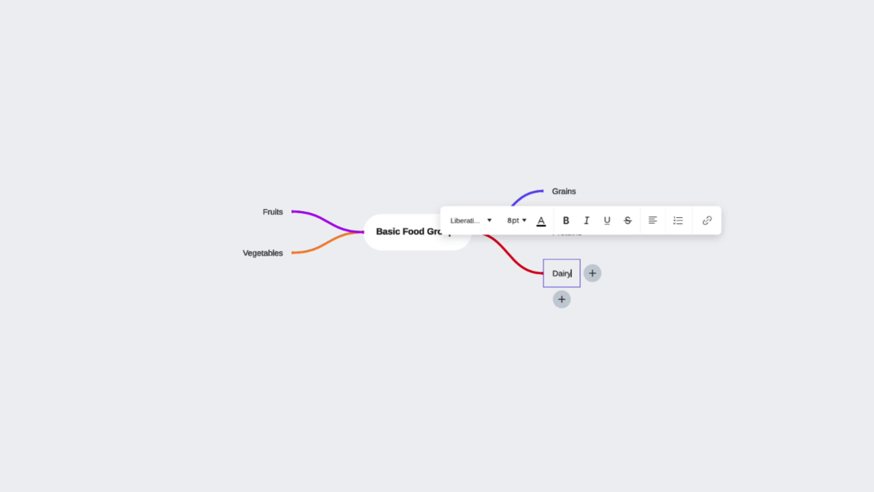
pyautogui.press('Tab')
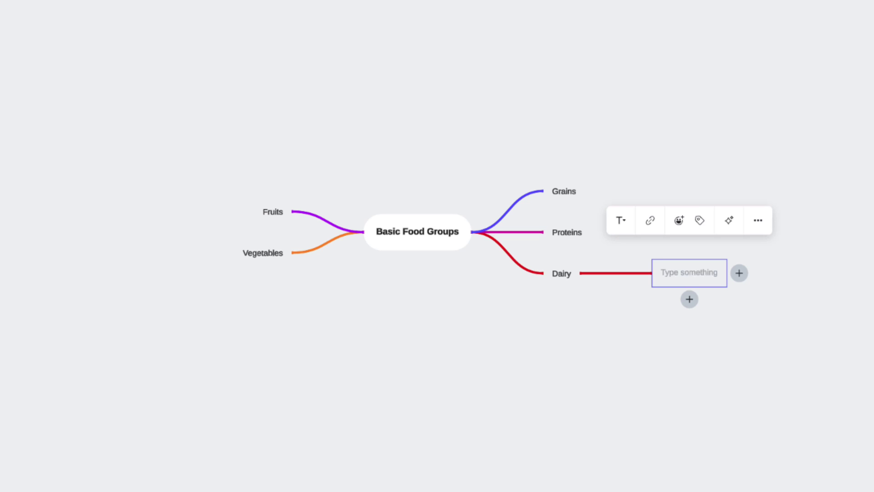
pyautogui.press('Left')
pyautogui.press('Up')
pyautogui.press('Up')
pyautogui.press('Down')
pyautogui.press('Down')
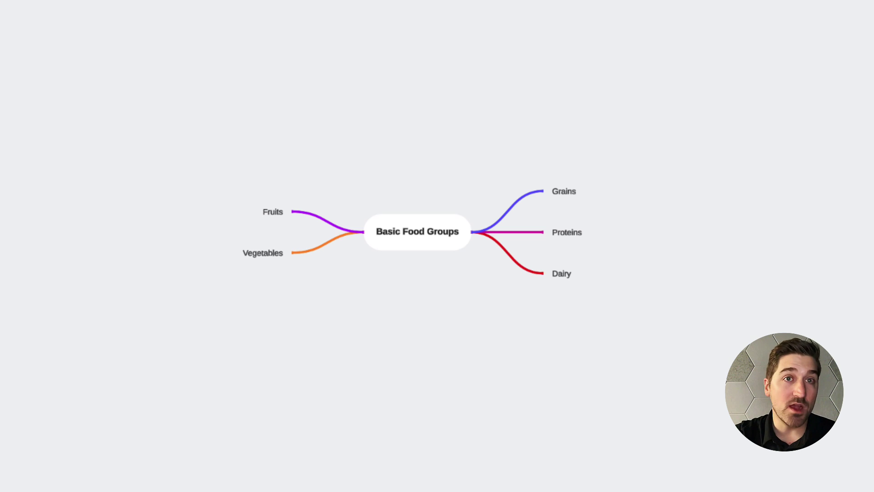
# Start Proteins' subtopic list with Meat, Fish and Eggs.
pyautogui.click(573, 236)
pyautogui.click(601, 234)
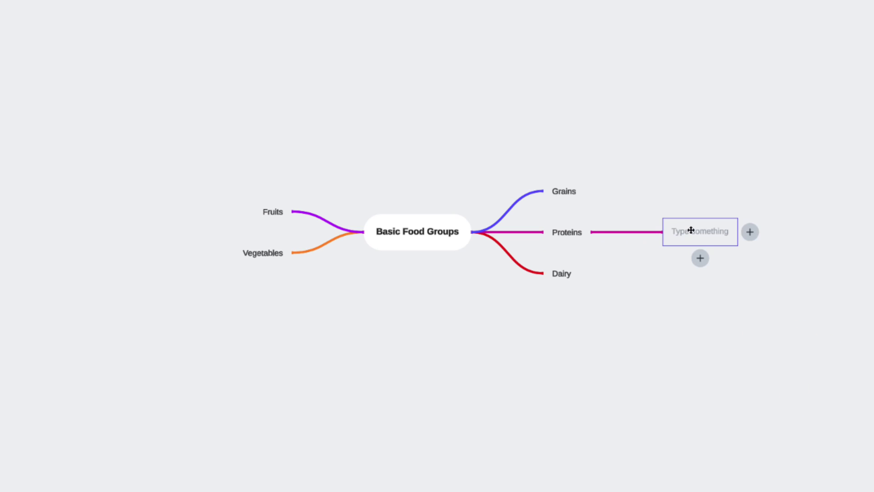
pyautogui.write('Meat')
pyautogui.press('Return')
pyautogui.write('Fish')
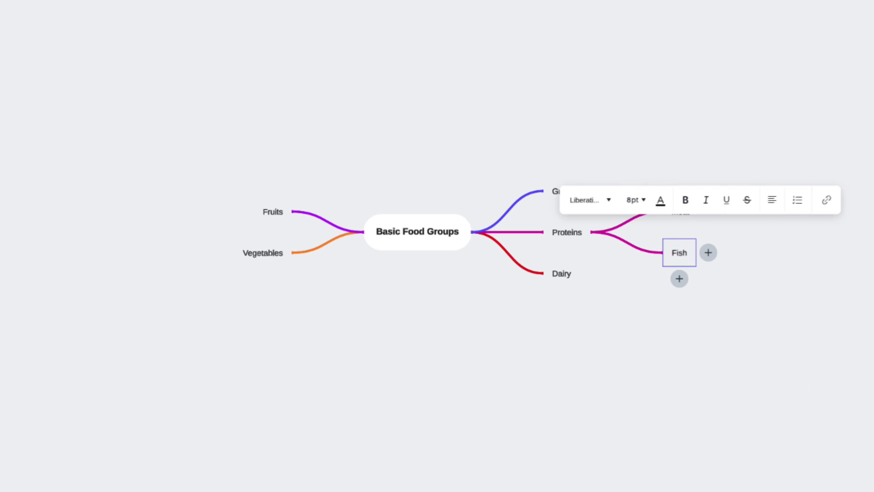
pyautogui.press('Return')
pyautogui.write('Eggs')
pyautogui.press('Return')
pyautogui.write('Be')
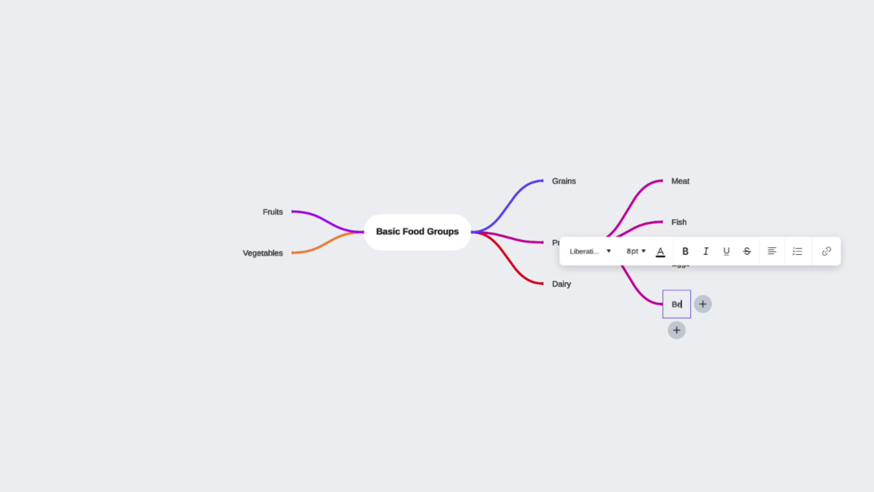
pyautogui.write('ans')
# Add Beans and Nuts, then box-select the extra Peanuts and Cashew subtopics for removal.
pyautogui.press('Return')
pyautogui.write('Nuts')
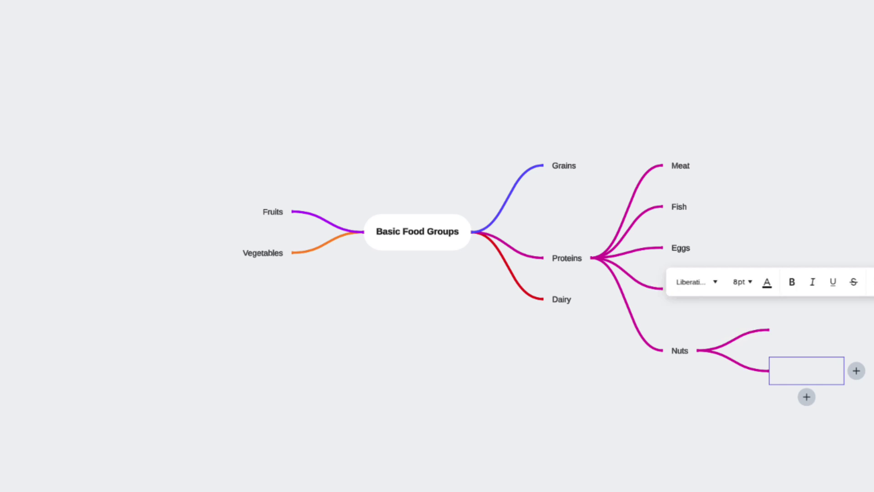
pyautogui.write('Cashew')
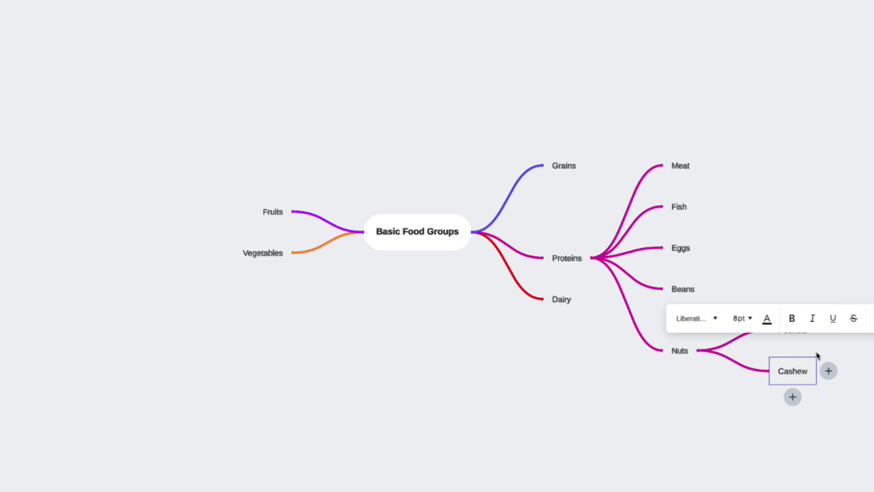
pyautogui.click(836, 353)
pyautogui.moveTo(832, 299); pyautogui.dragTo(775, 404)
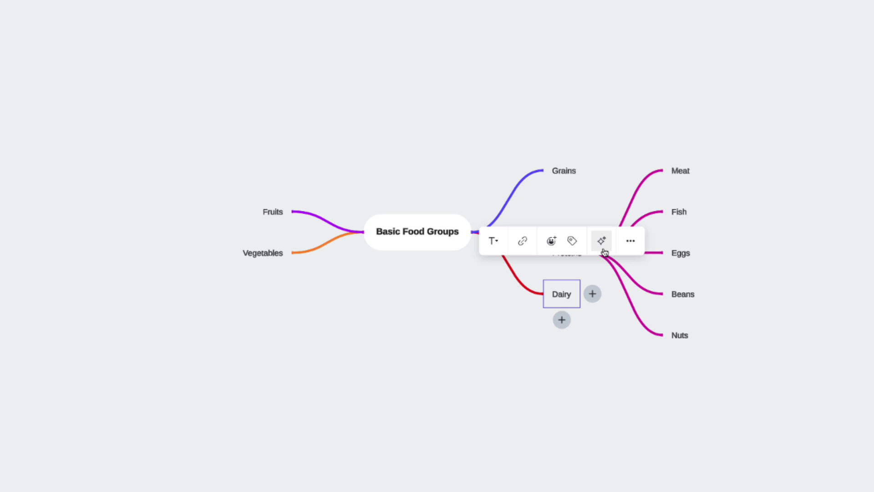
# Generate Dairy's subtopics Milk, Cheese, Yogurt, Butter and Ice Cream with Collaborative AI.
pyautogui.click(602, 241)
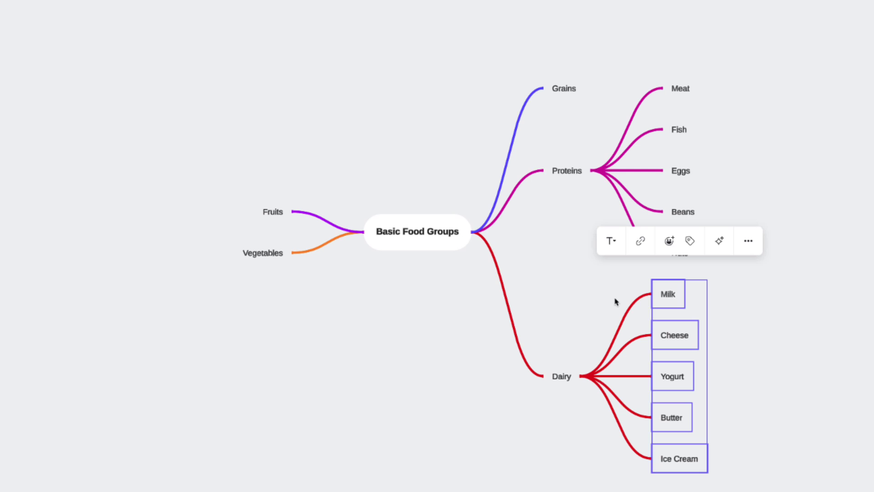
pyautogui.click(616, 301)
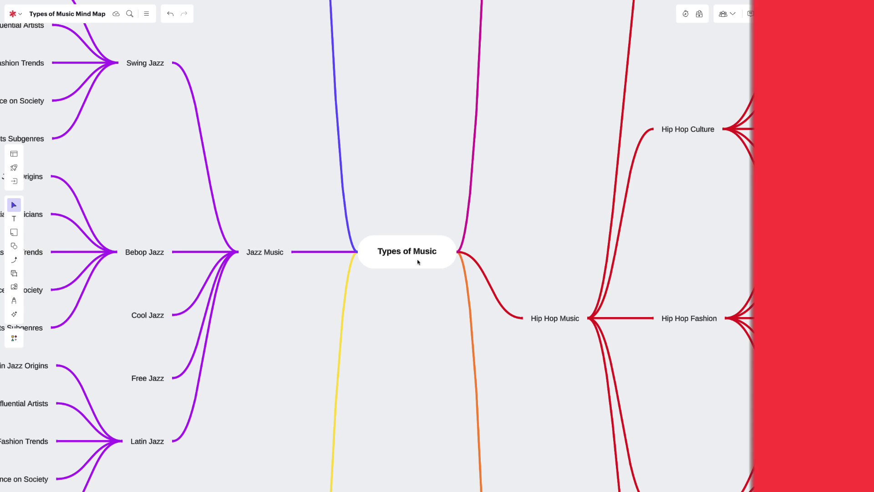
pyautogui.scroll(-5, 418, 262)
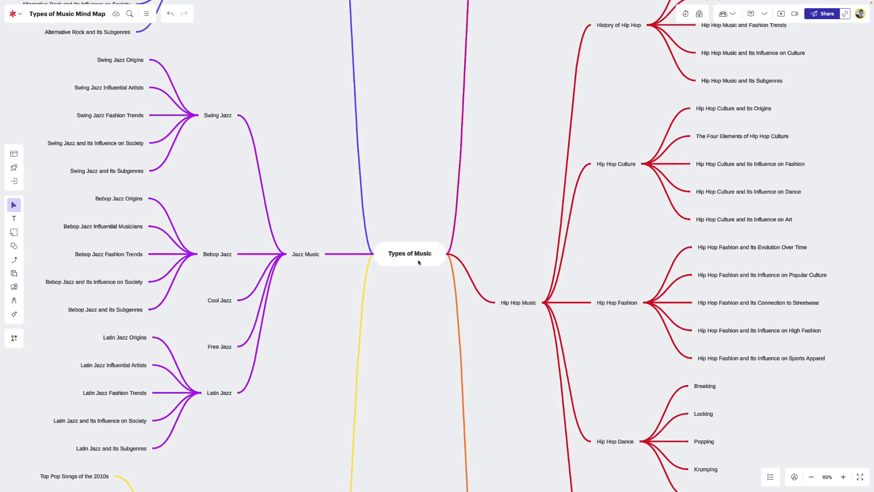
pyautogui.scroll(-3, 419, 262)
pyautogui.scroll(-2, 418, 261)
pyautogui.scroll(-2, 418, 262)
pyautogui.scroll(-2, 419, 262)
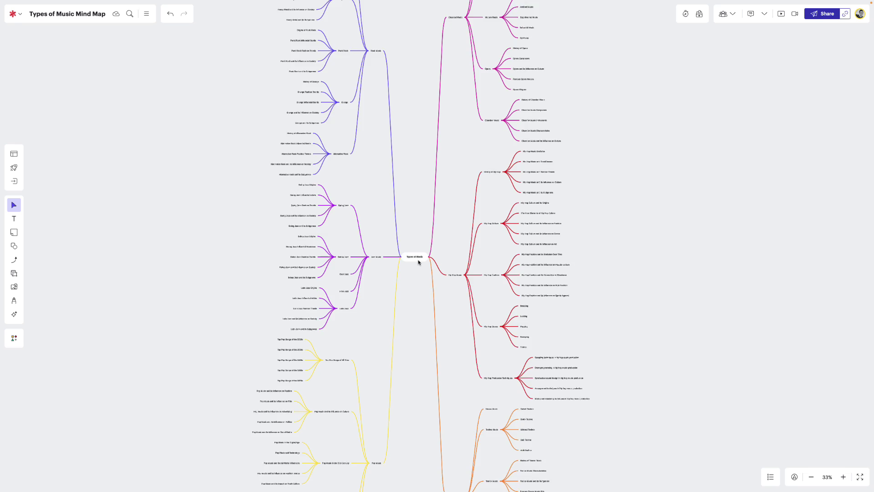
pyautogui.scroll(-2, 418, 262)
pyautogui.scroll(-2, 419, 261)
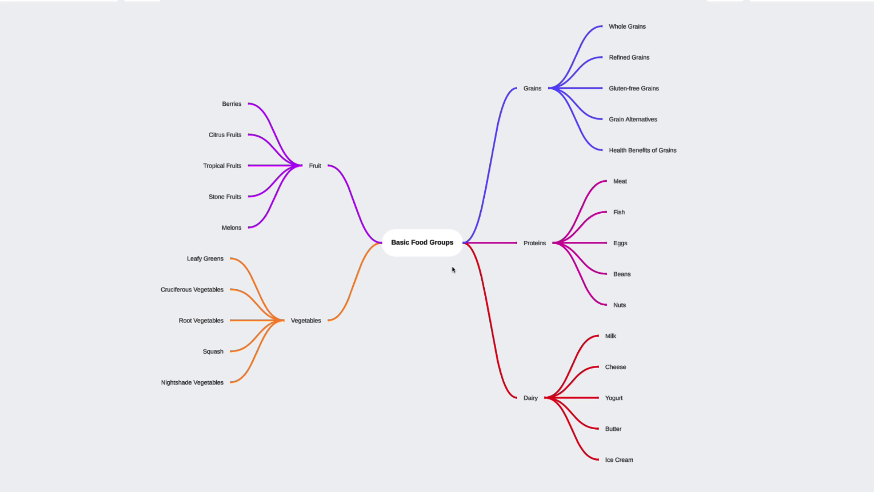
pyautogui.click(444, 255)
pyautogui.click(480, 254)
# Collapse the Fruit, Vegetables and Grains branches.
pyautogui.click(315, 169)
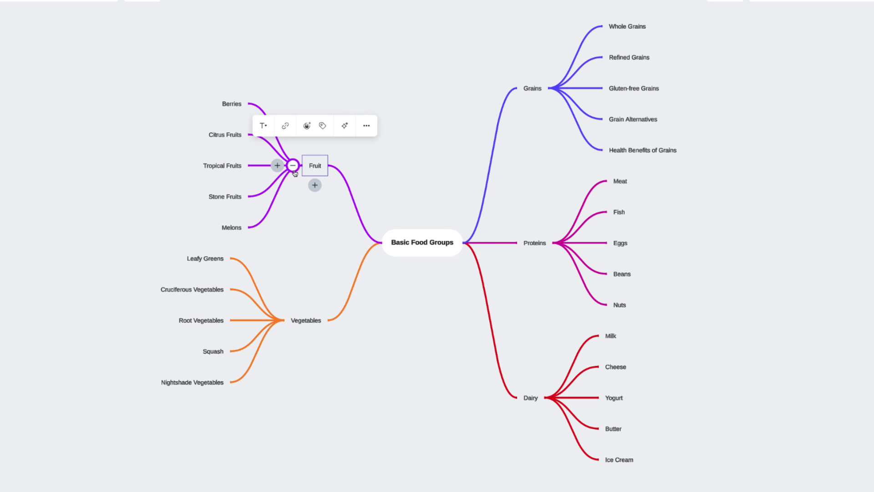
pyautogui.click(293, 165)
pyautogui.click(302, 269)
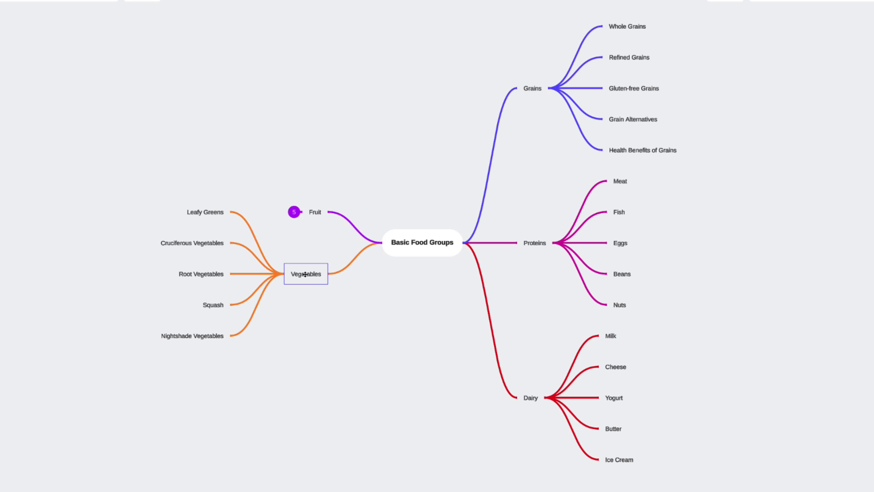
pyautogui.click(277, 274)
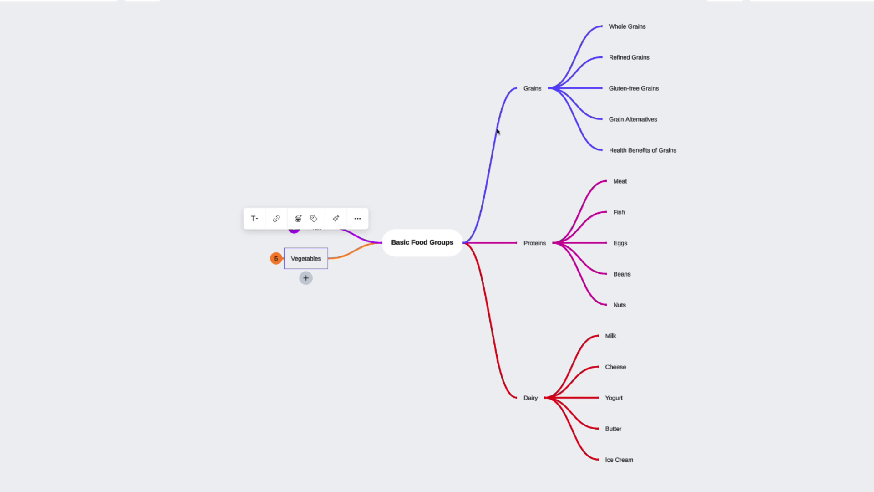
pyautogui.click(528, 93)
pyautogui.click(558, 88)
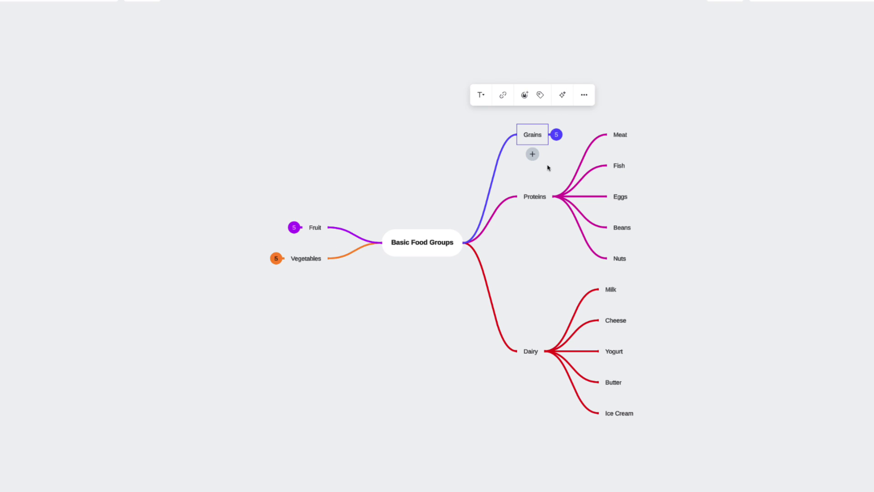
# Collapse the Dairy branch, then expand it again from its count badge.
pyautogui.click(535, 352)
pyautogui.click(553, 351)
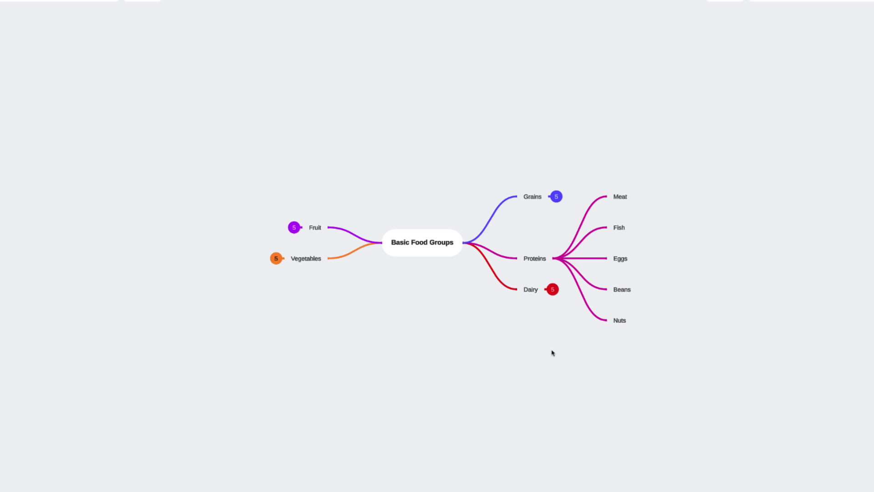
pyautogui.click(552, 290)
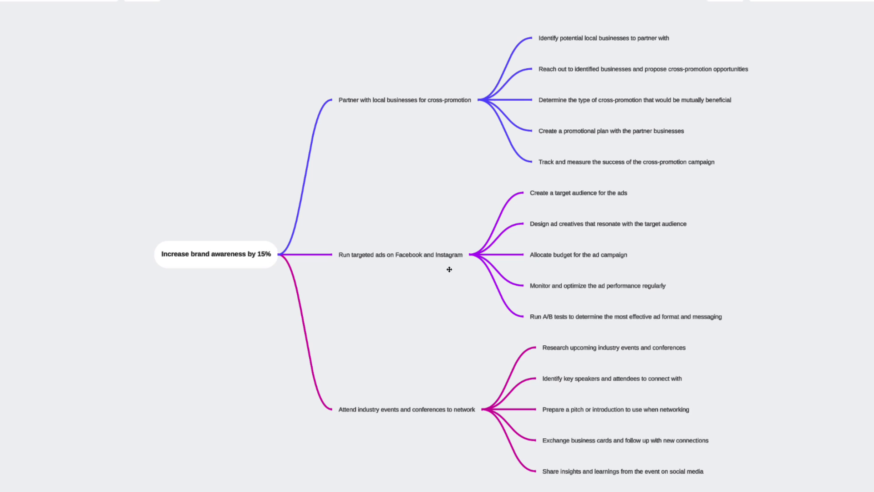
# Drag 'Run targeted ads on Facebook and Instagram' above 'Partner with local businesses'.
pyautogui.click(428, 254)
pyautogui.moveTo(427, 254)
pyautogui.mouseDown()
pyautogui.moveTo(253, 120)
pyautogui.moveTo(311, 108)
pyautogui.mouseUp()
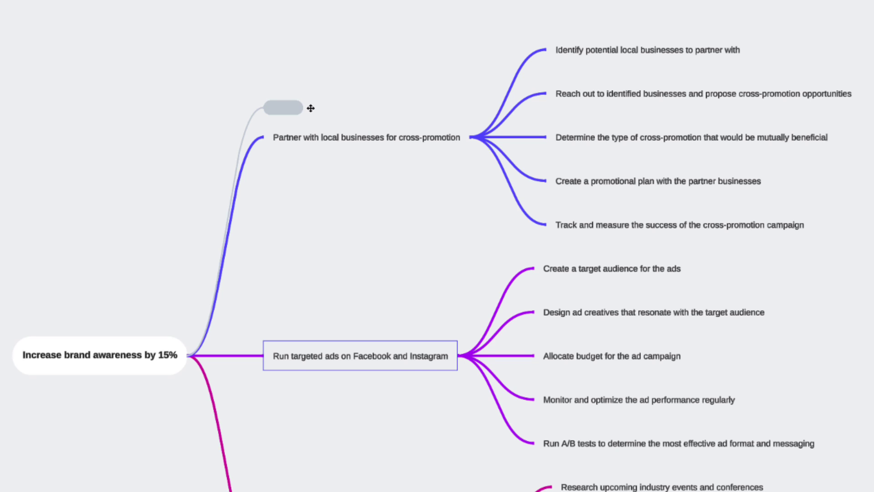
pyautogui.moveTo(311, 108); pyautogui.dragTo(311, 110)
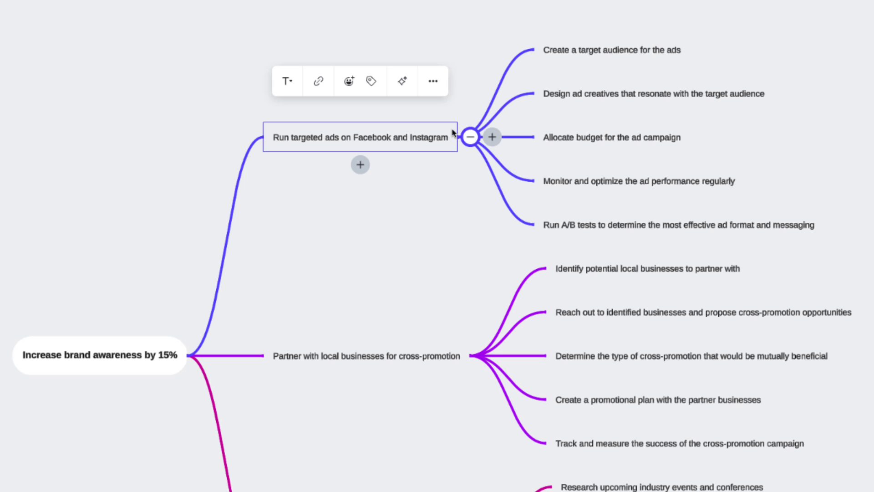